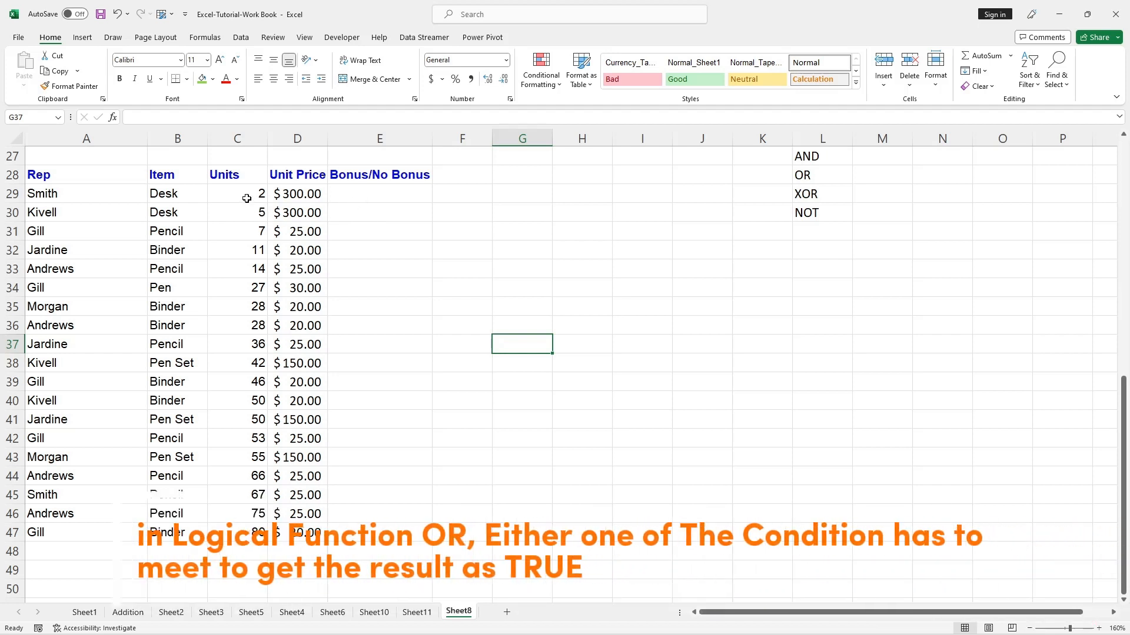
{"action": "left_click_drag", "start_coordinate": [246, 195], "coordinate": [303, 194]}
{"action": "left_click", "coordinate": [359, 251]}
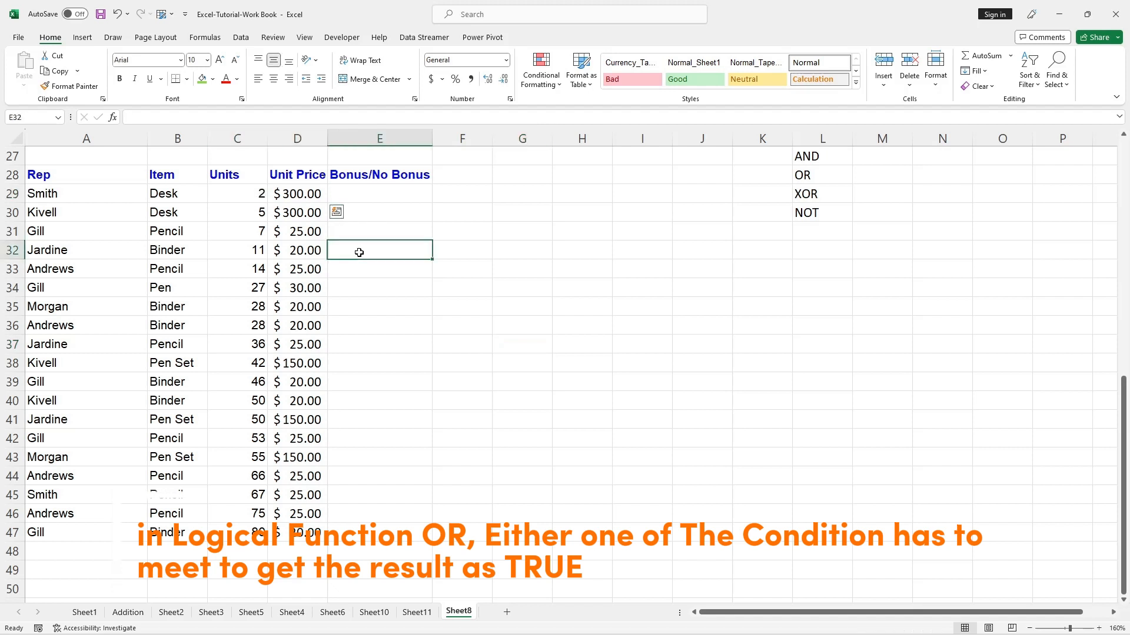
{"action": "left_click", "coordinate": [348, 193]}
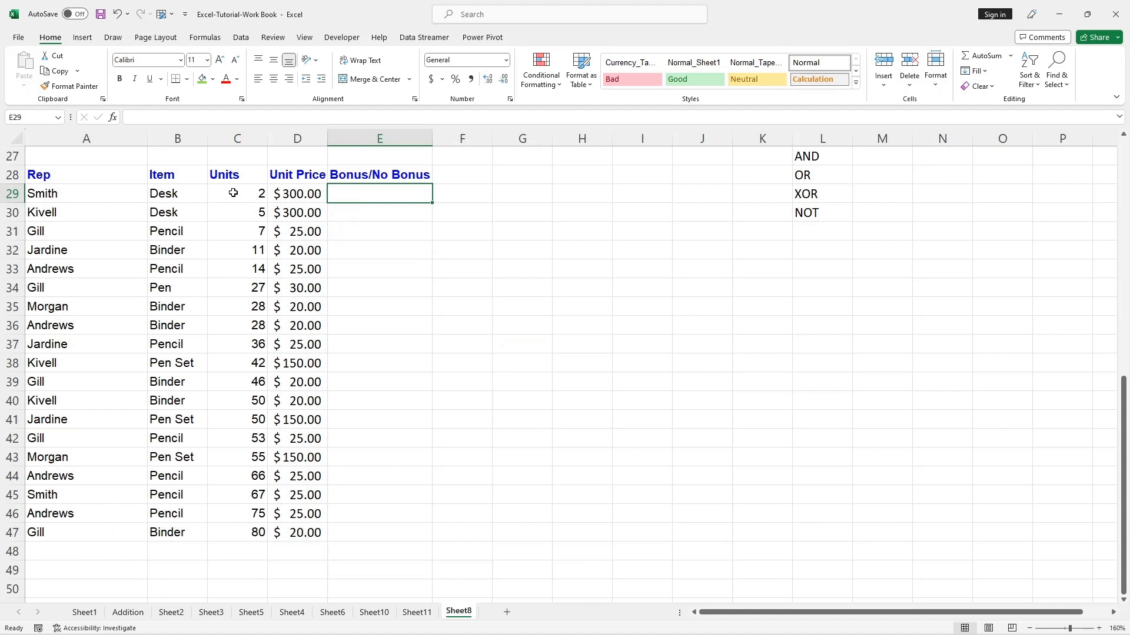
{"action": "left_click_drag", "start_coordinate": [233, 193], "coordinate": [312, 193]}
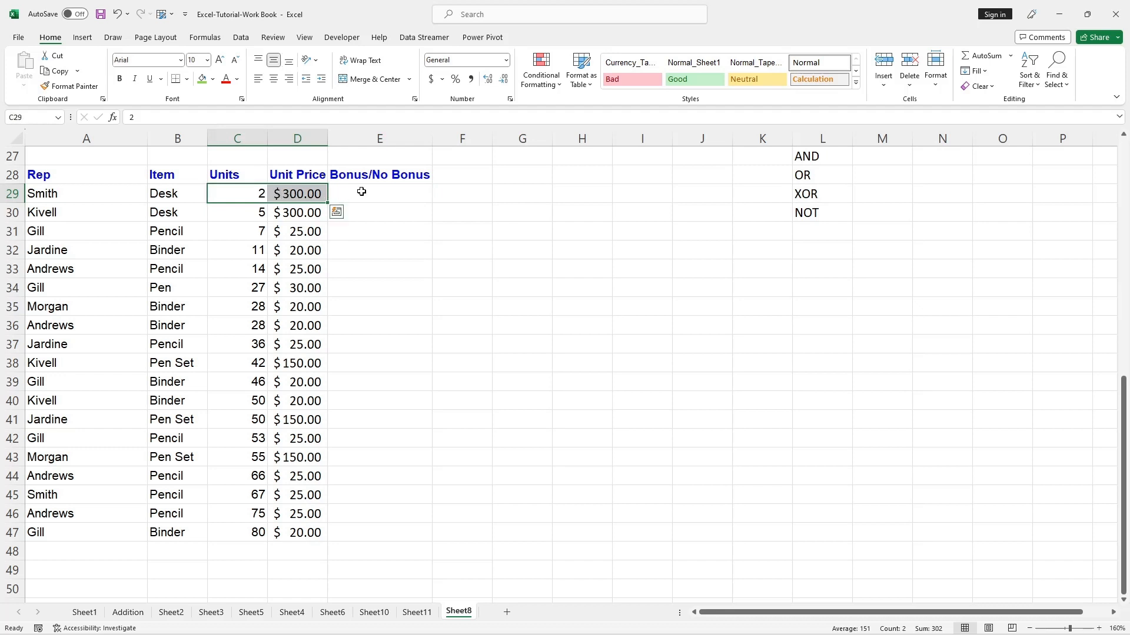
{"action": "left_click", "coordinate": [362, 192]}
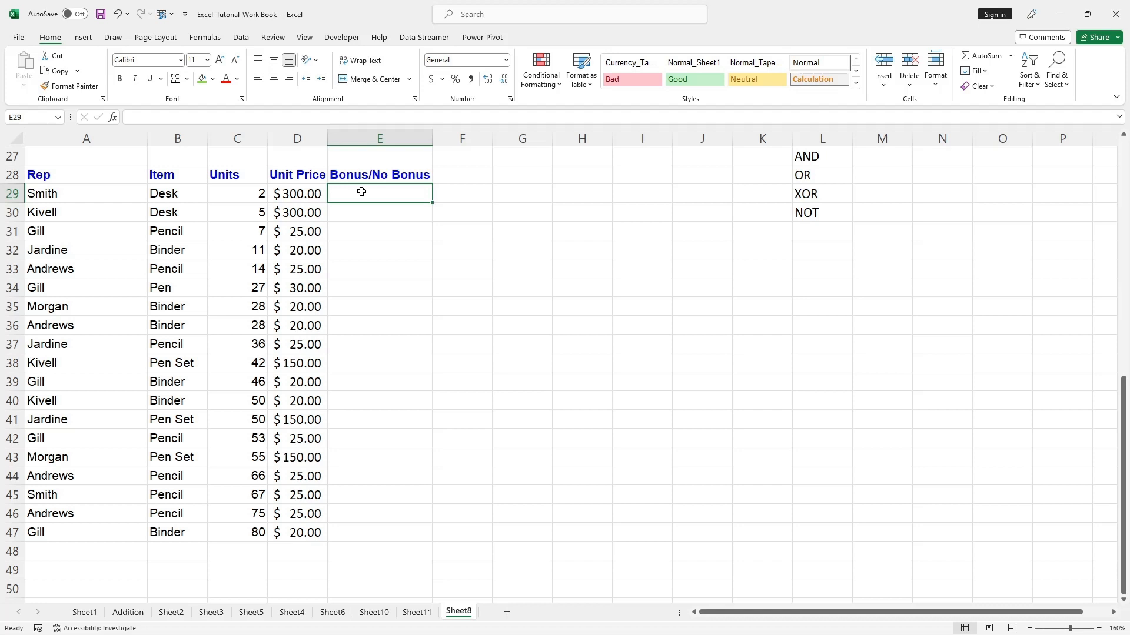
{"action": "key", "text": "Down"}
{"action": "key", "text": "Down"}
{"action": "key", "text": "Down"}
{"action": "key", "text": "Down"}
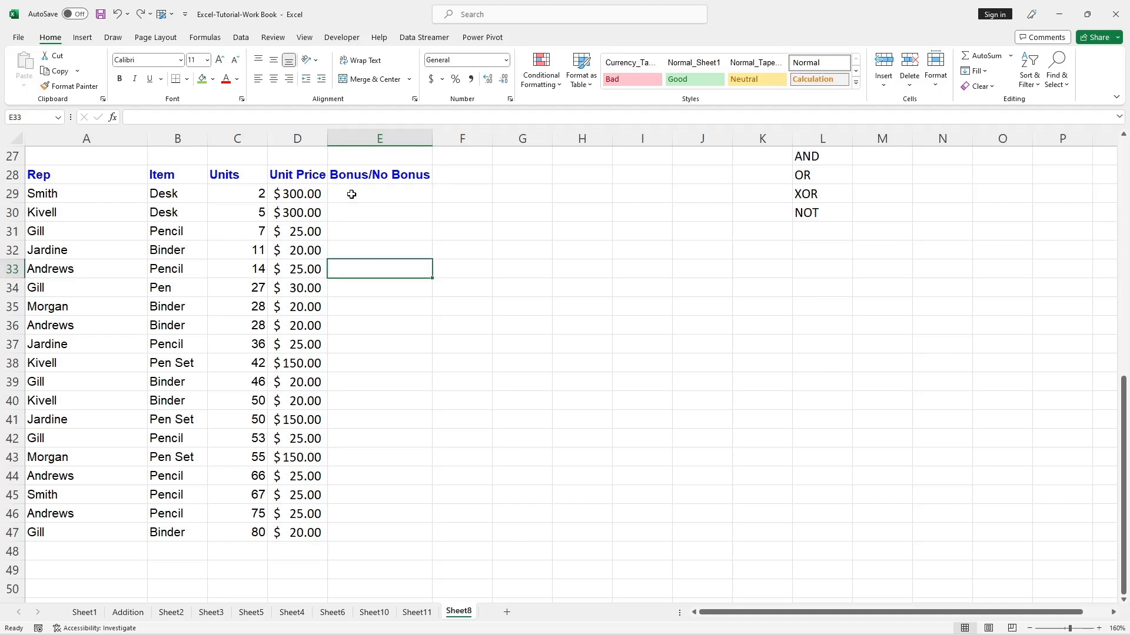
Step: Enter the formula =OR(C29>=4,D29>100) in cell E29 of the Bonus/No Bonus column
{"action": "double_click", "coordinate": [352, 195]}
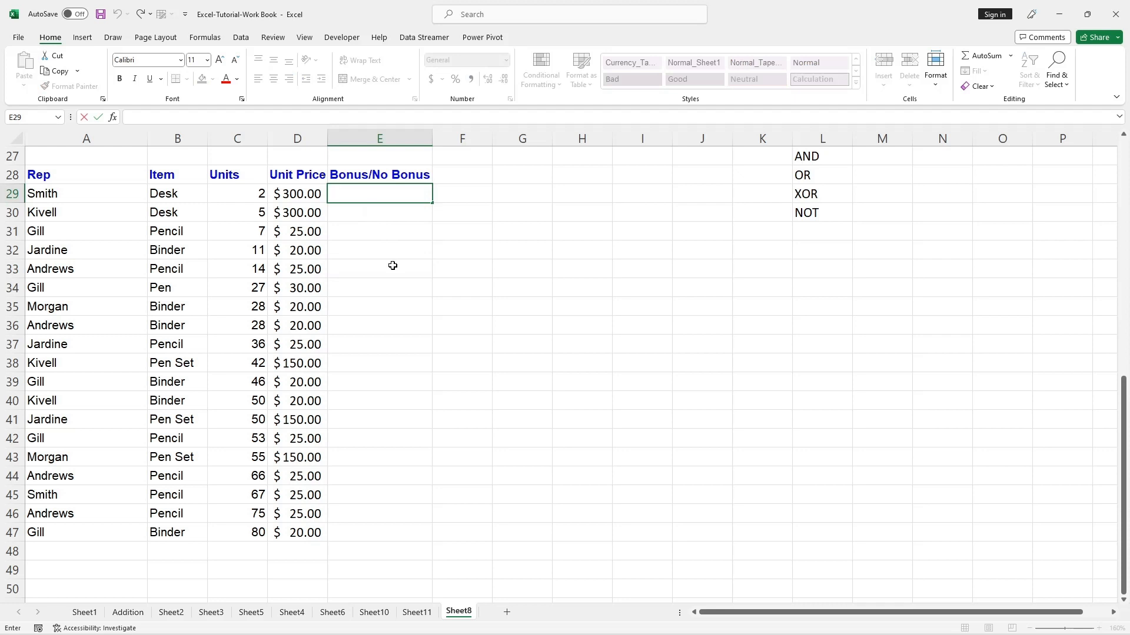
{"action": "type", "text": "+"}
{"action": "key", "text": "BackSpace"}
{"action": "type", "text": "=OR"}
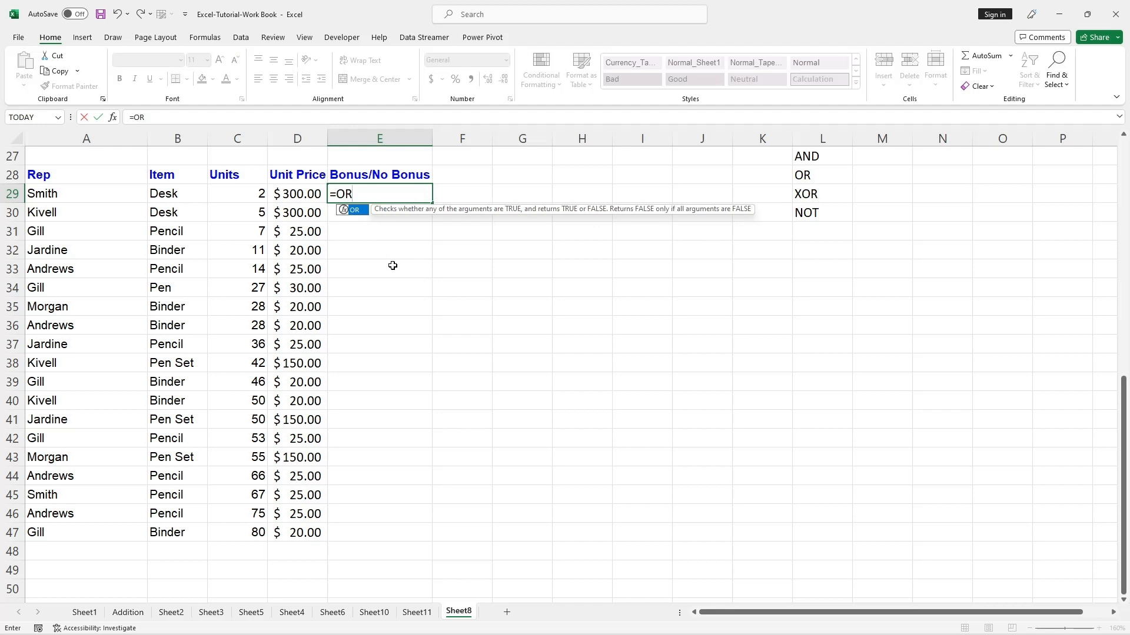
{"action": "type", "text": "("}
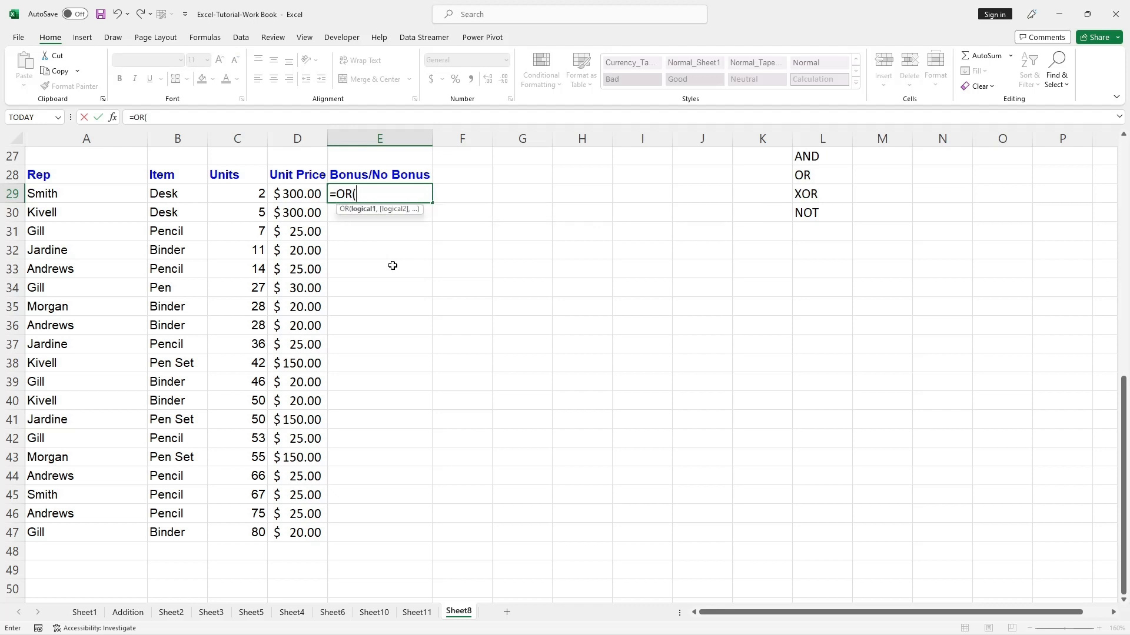
{"action": "left_click", "coordinate": [246, 194]}
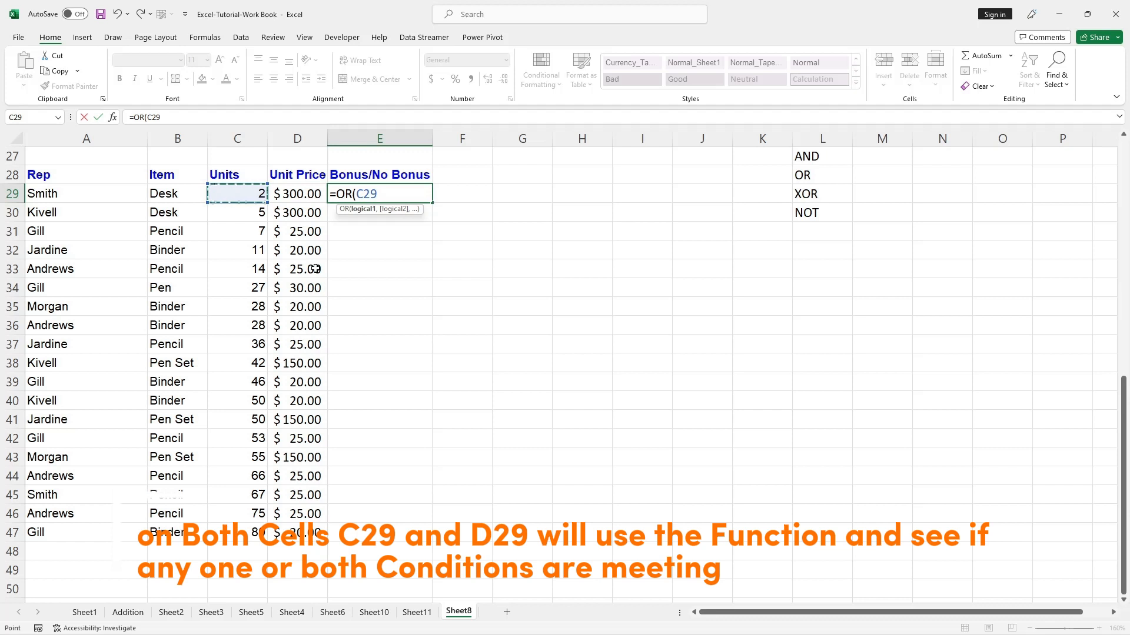
{"action": "type", "text": ">=4"}
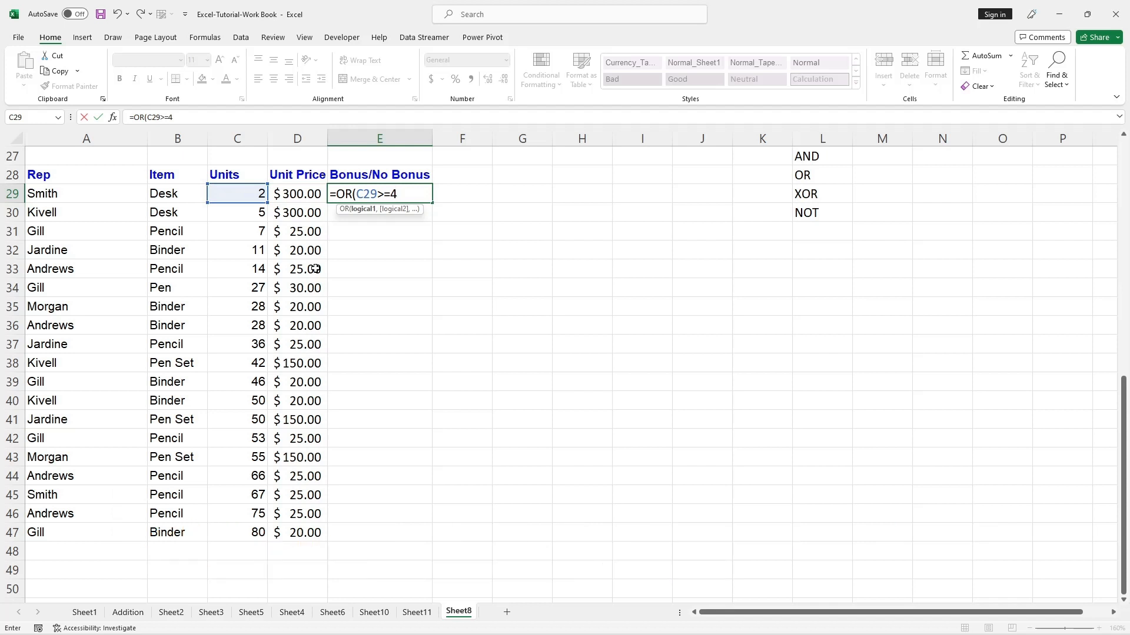
{"action": "type", "text": ","}
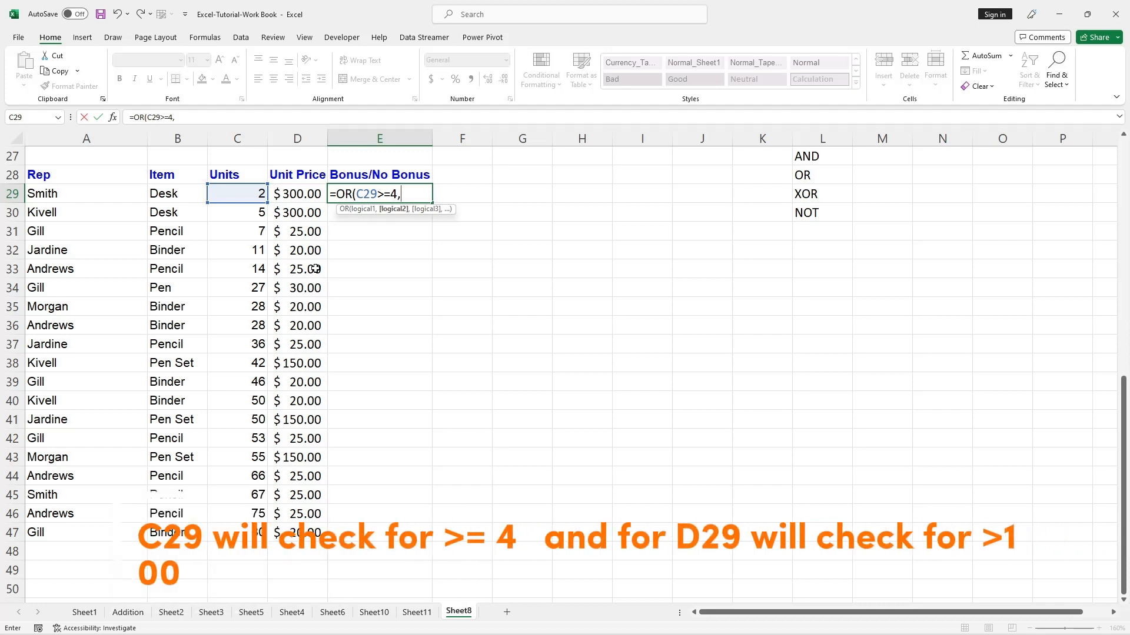
{"action": "left_click", "coordinate": [294, 195]}
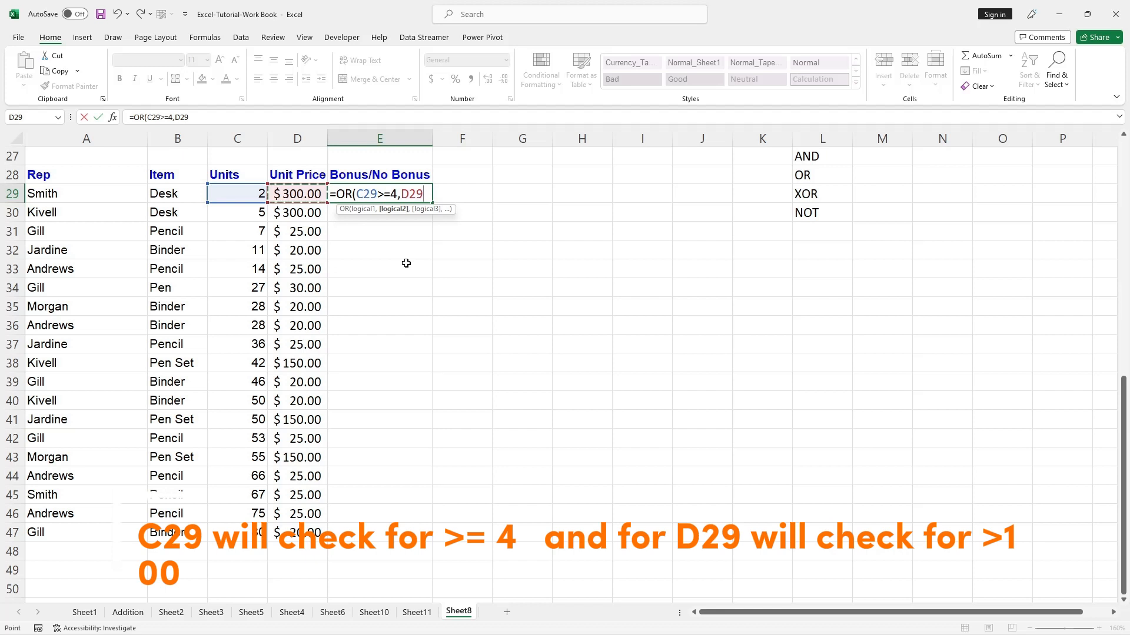
{"action": "type", "text": ">100)"}
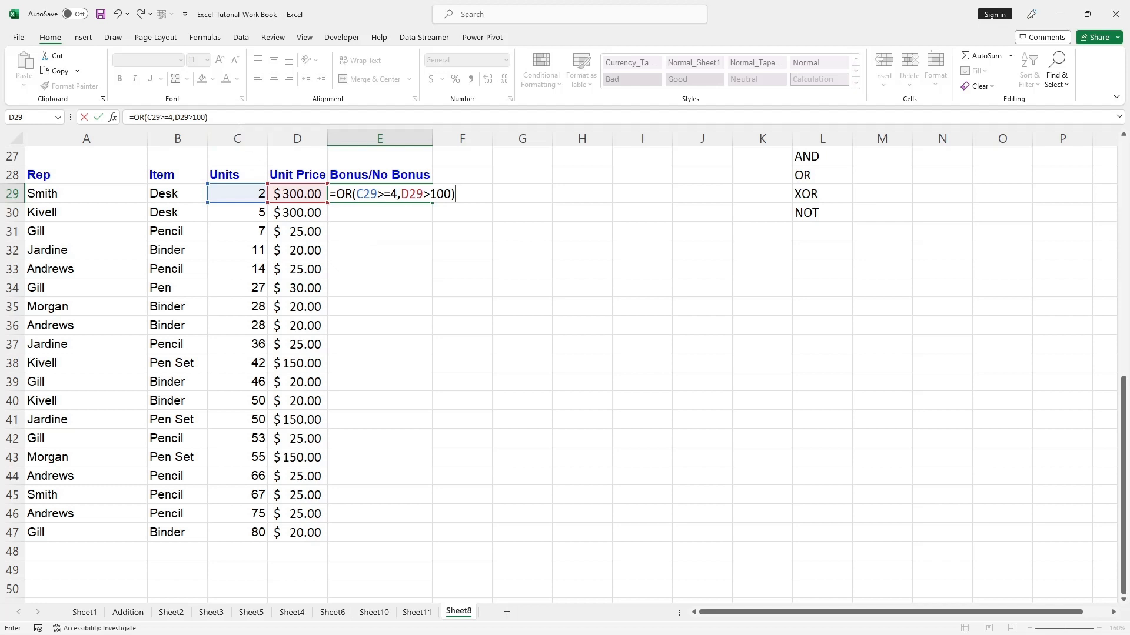
{"action": "left_click", "coordinate": [240, 119]}
{"action": "key", "text": "Return"}
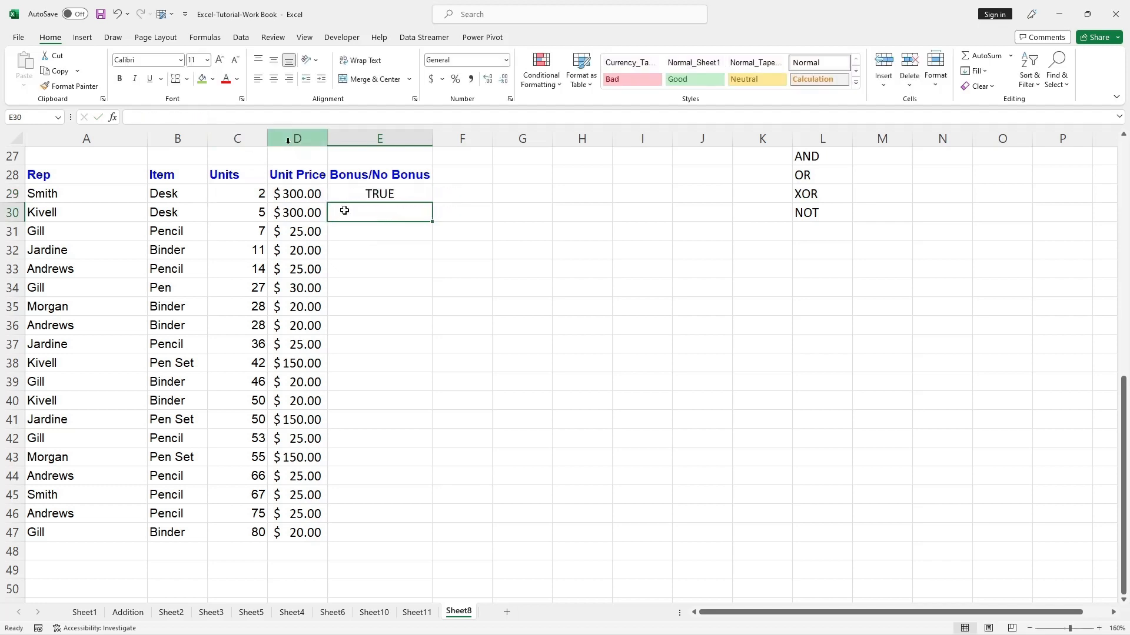
Step: Review the conditions of the OR formula in E29 and leave it as it is
{"action": "left_click", "coordinate": [405, 307]}
{"action": "left_click", "coordinate": [380, 181]}
{"action": "left_click", "coordinate": [381, 192]}
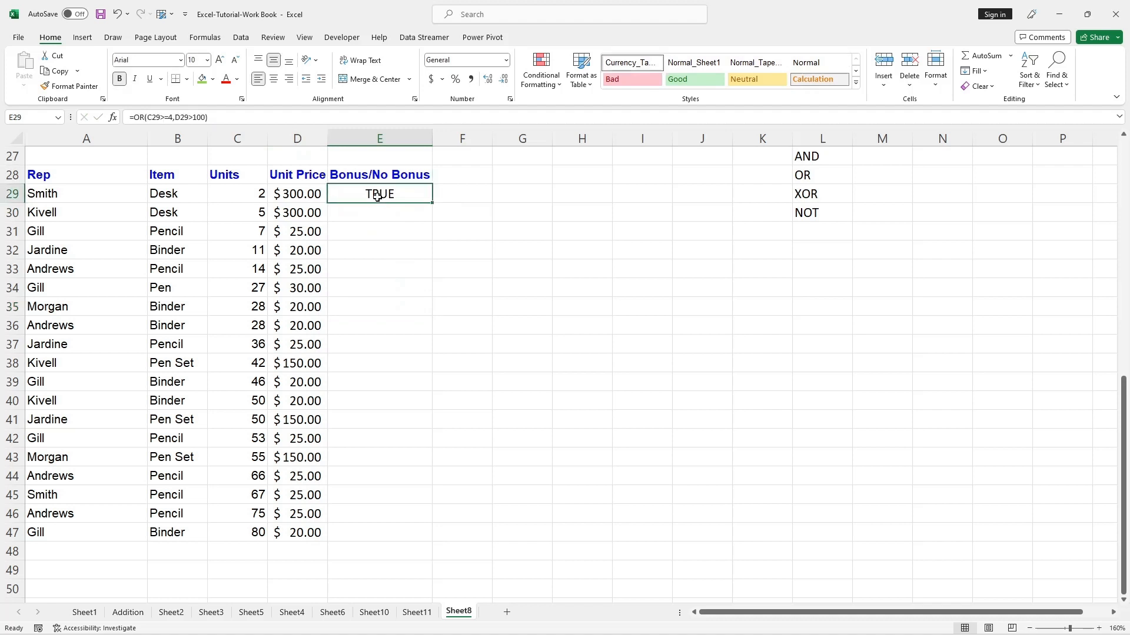
{"action": "double_click", "coordinate": [377, 194]}
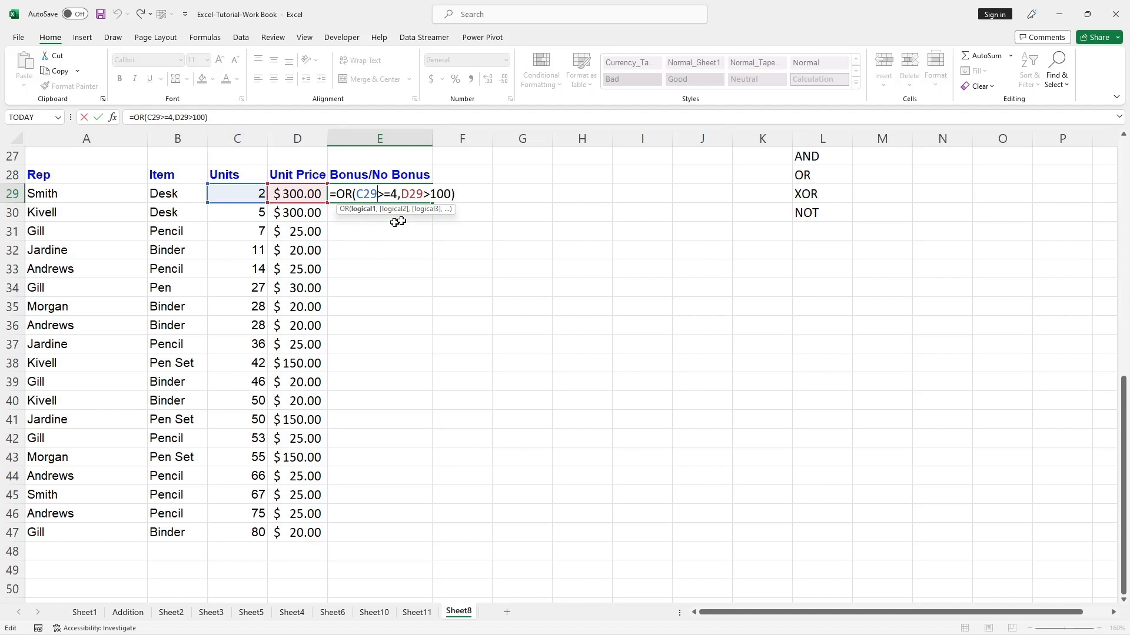
{"action": "left_click", "coordinate": [209, 117]}
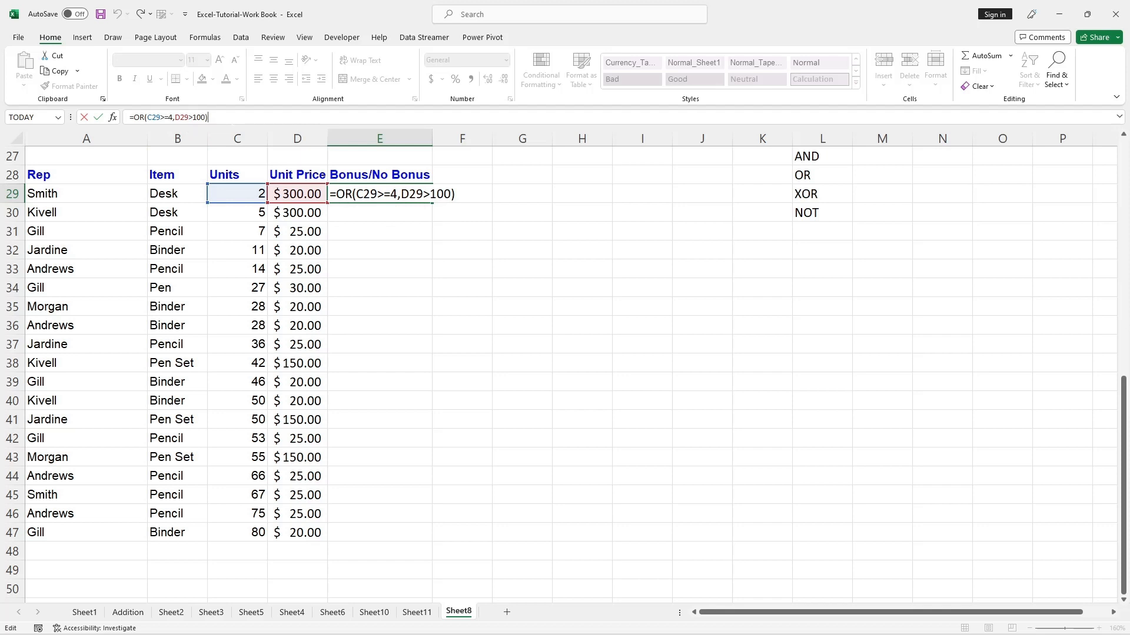
{"action": "key", "text": "Return"}
{"action": "left_click", "coordinate": [458, 300]}
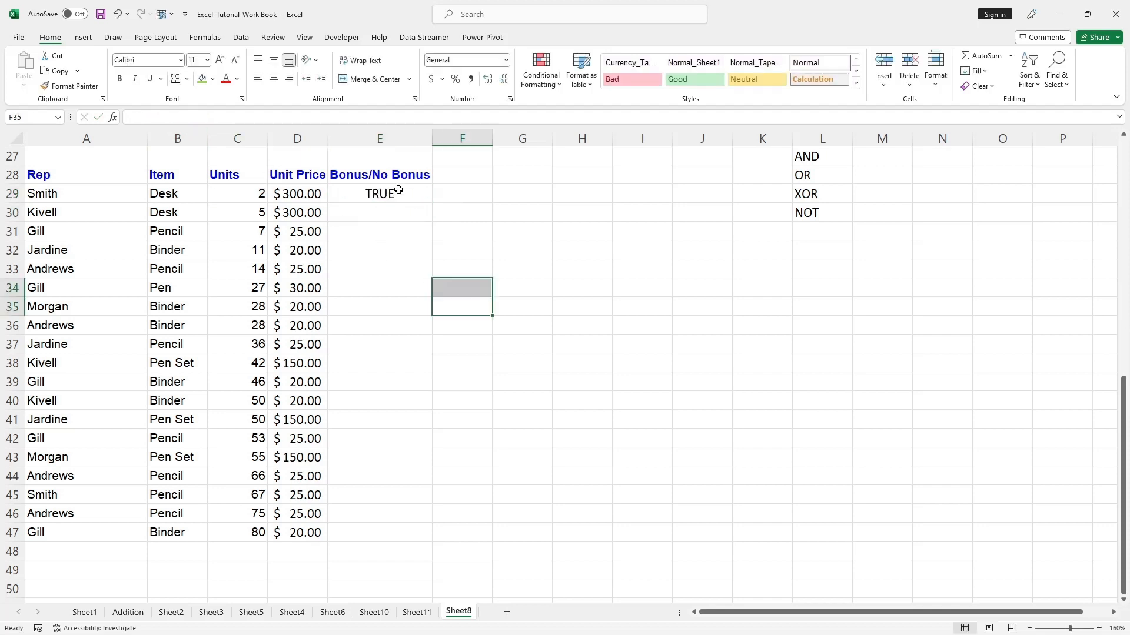
Step: Fill the OR formula from E29 down through E47 and check the first two rows
{"action": "left_click", "coordinate": [401, 197]}
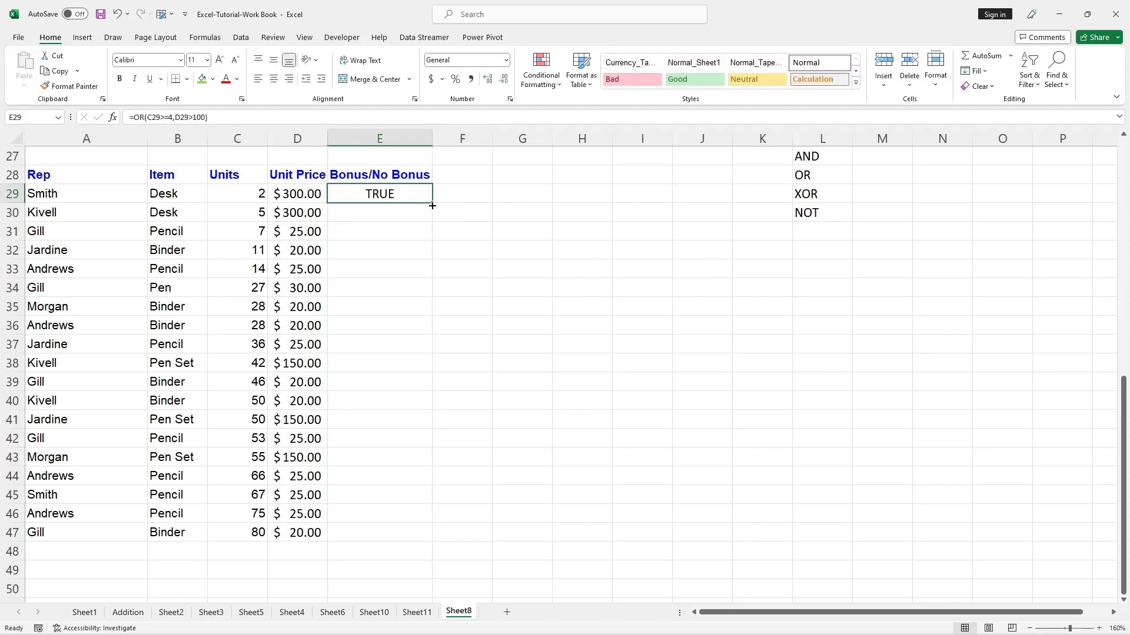
{"action": "left_click_drag", "start_coordinate": [432, 205], "coordinate": [431, 250]}
{"action": "left_click_drag", "start_coordinate": [432, 355], "coordinate": [436, 533]}
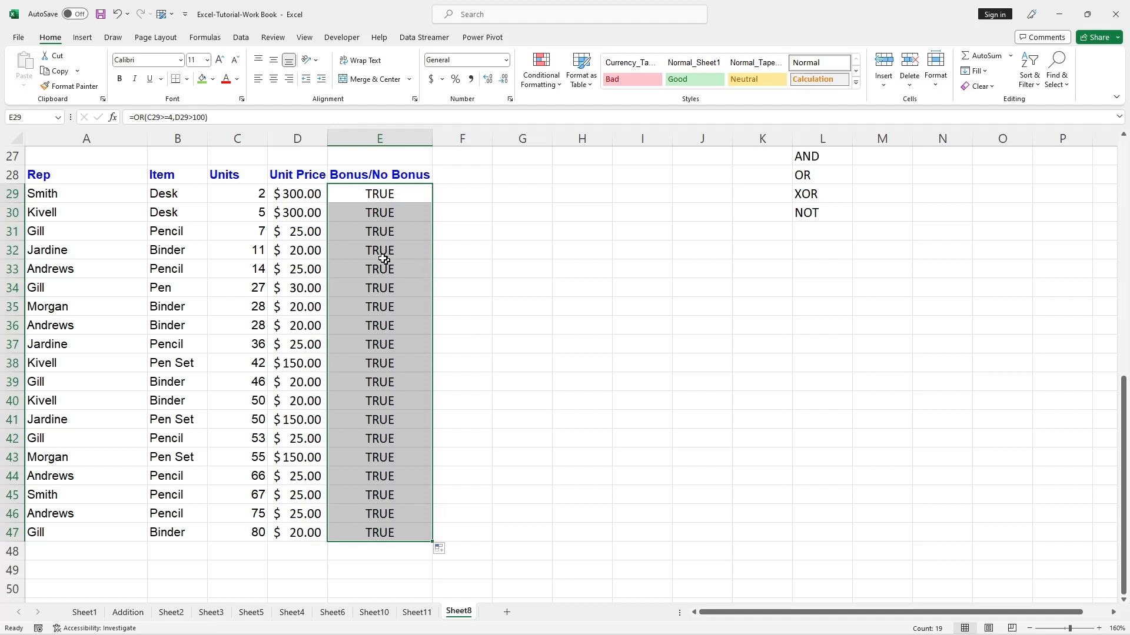
{"action": "left_click", "coordinate": [382, 192]}
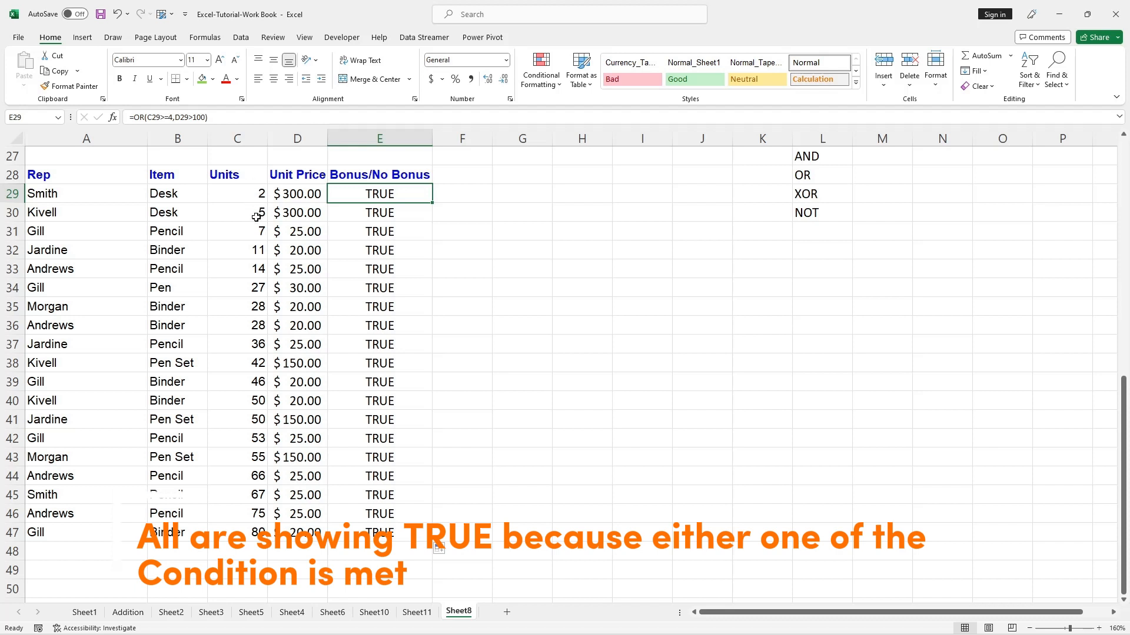
{"action": "left_click", "coordinate": [354, 212]}
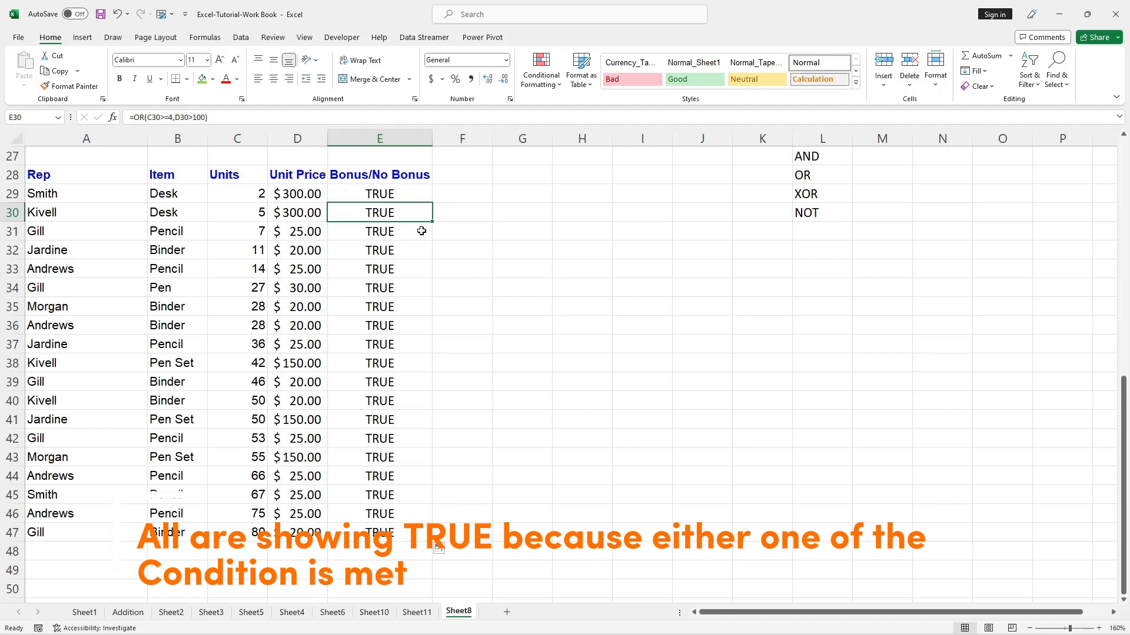
Step: Change the units condition in E29 so that the formula reads =OR(C29>=100,D29>100)
{"action": "left_click", "coordinate": [384, 193]}
{"action": "double_click", "coordinate": [383, 194]}
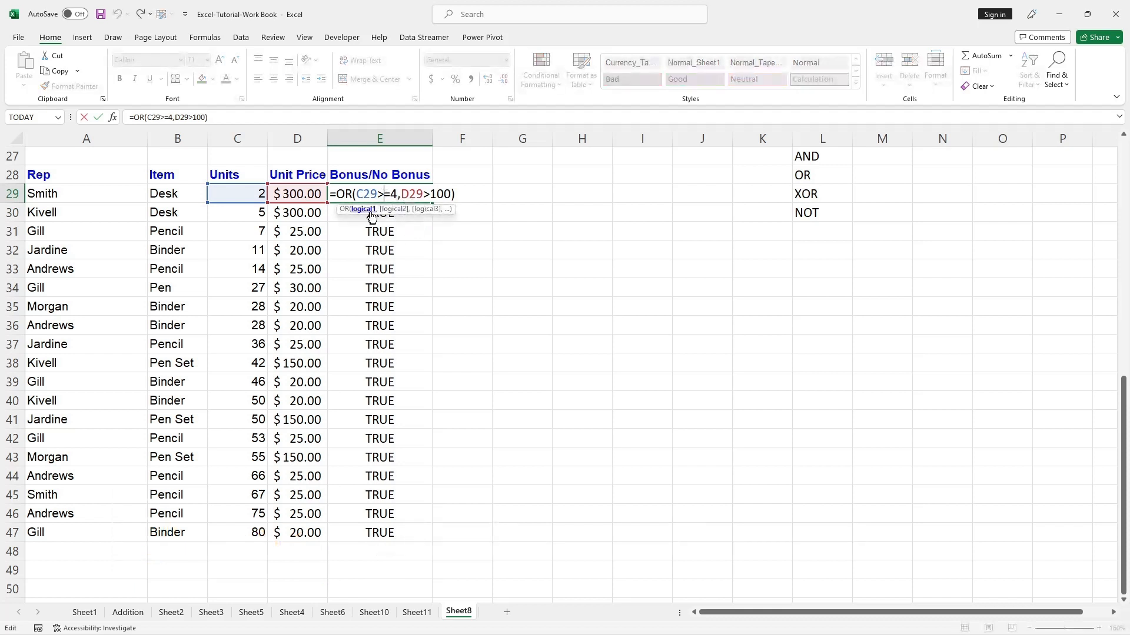
{"action": "left_click", "coordinate": [398, 195]}
{"action": "key", "text": "BackSpace"}
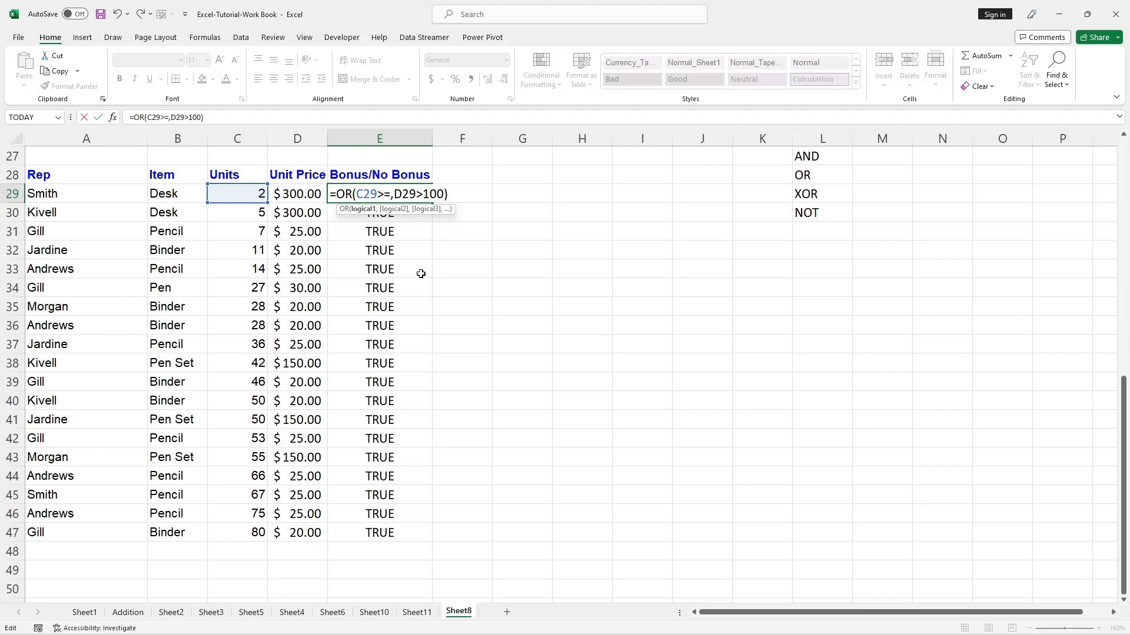
{"action": "type", "text": "100"}
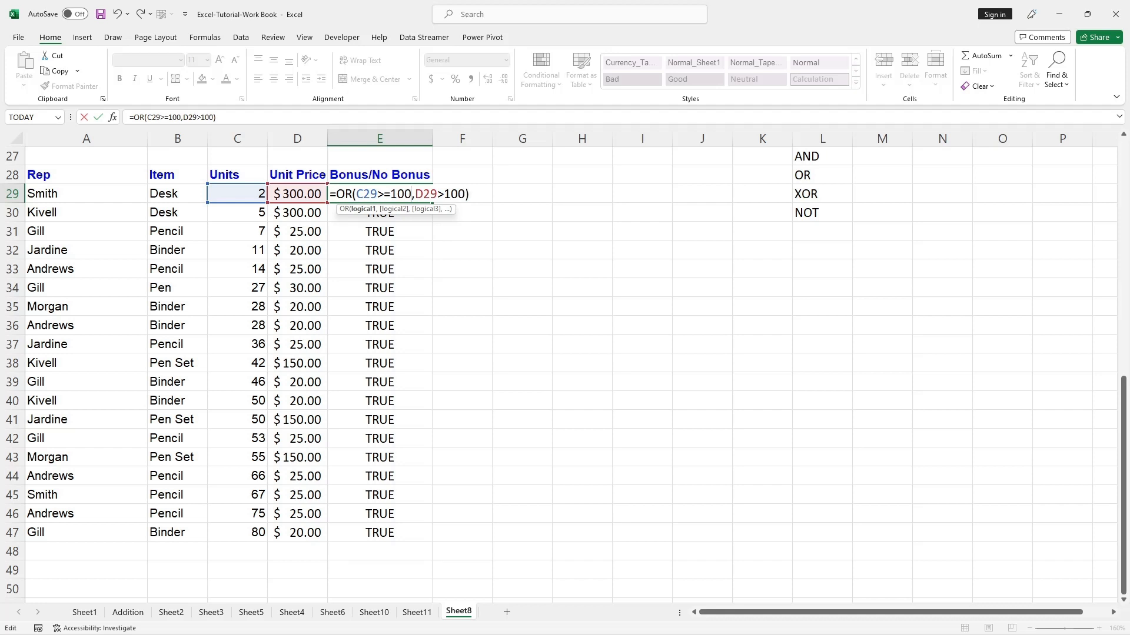
{"action": "left_click", "coordinate": [242, 121]}
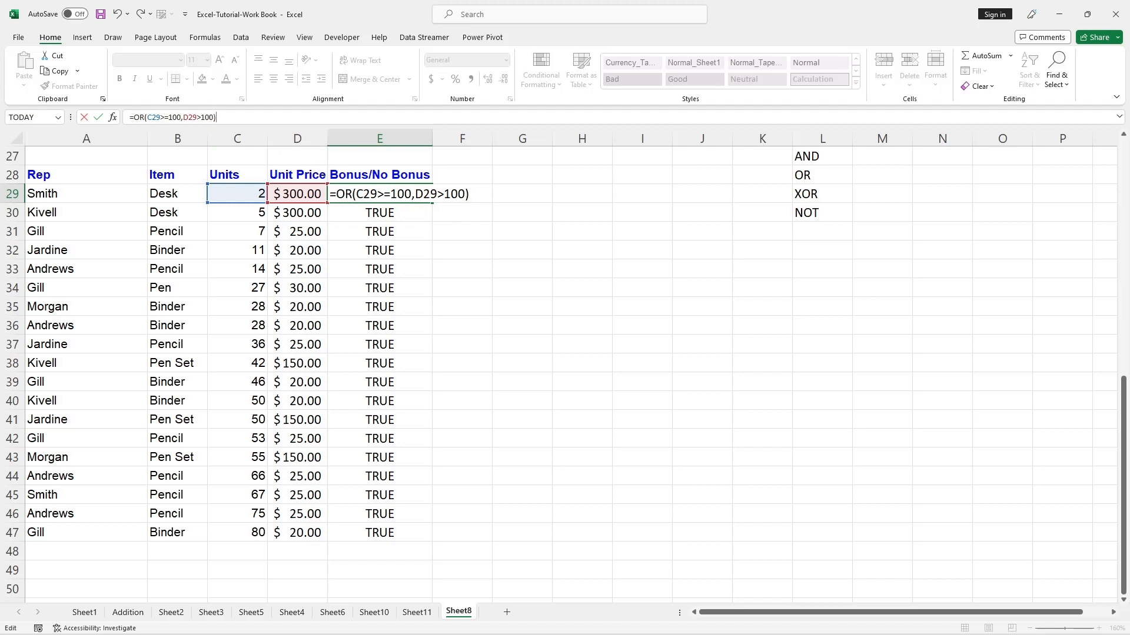
{"action": "key", "text": "Return"}
{"action": "left_click", "coordinate": [471, 264]}
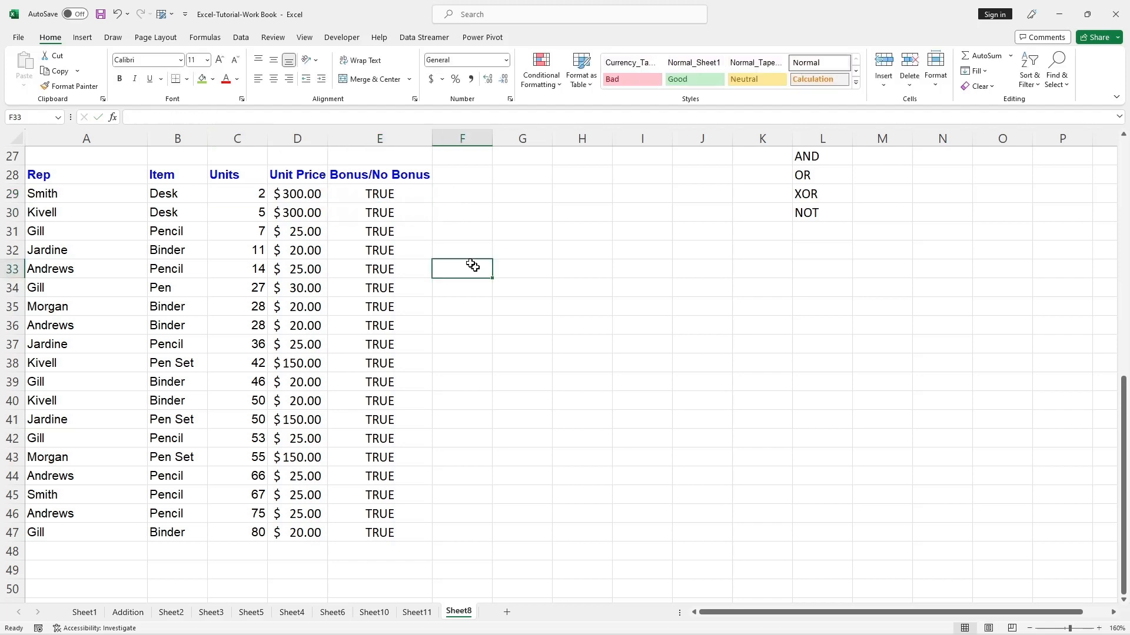
Step: Fill the revised OR formula from E29 down through E47 and review the copied formula in E31
{"action": "left_click", "coordinate": [415, 194]}
{"action": "left_click_drag", "start_coordinate": [432, 203], "coordinate": [442, 536]}
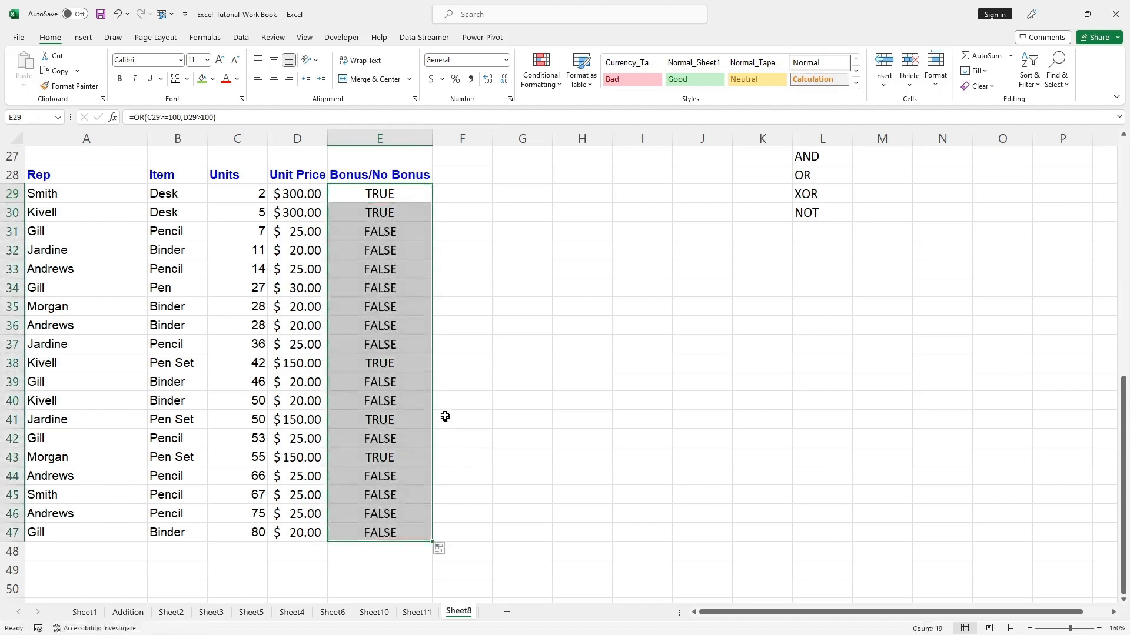
{"action": "left_click", "coordinate": [399, 231]}
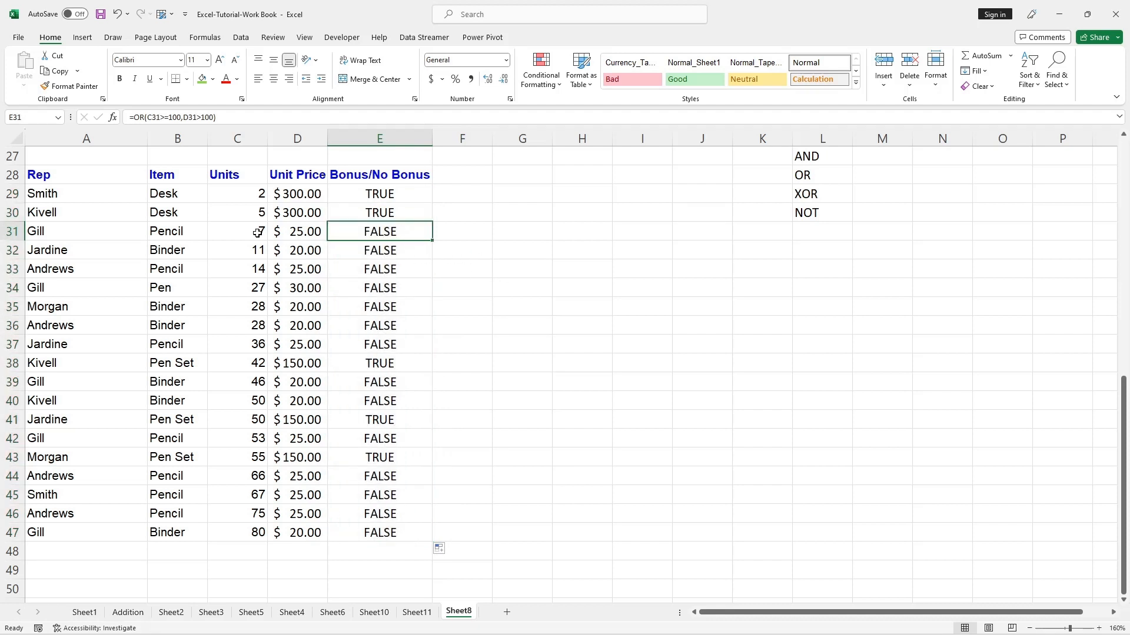
{"action": "double_click", "coordinate": [373, 233]}
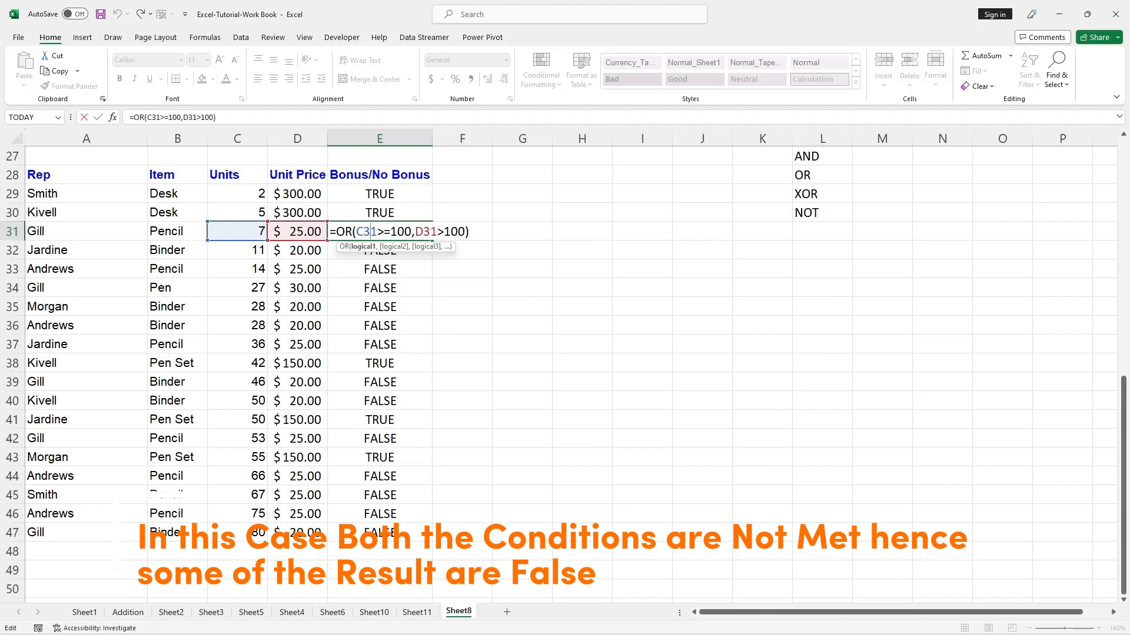
{"action": "key", "text": "ctrl+Return"}
{"action": "left_click", "coordinate": [465, 363]}
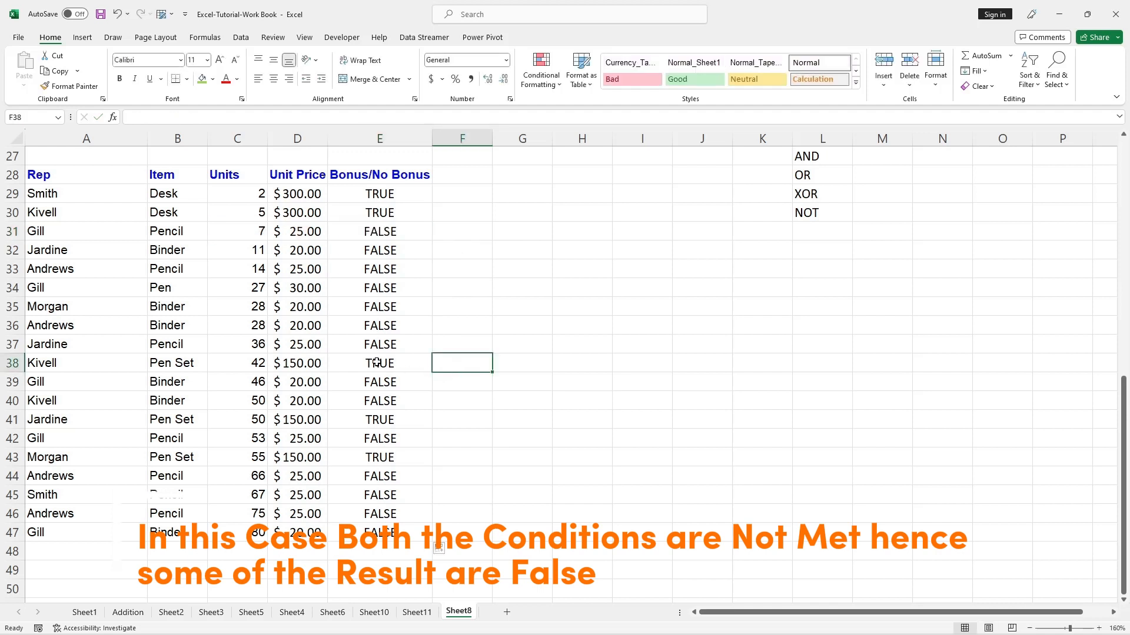
Step: Highlight the Units value in cell C38 with a green fill
{"action": "left_click", "coordinate": [376, 362]}
{"action": "left_click_drag", "start_coordinate": [249, 362], "coordinate": [353, 363]}
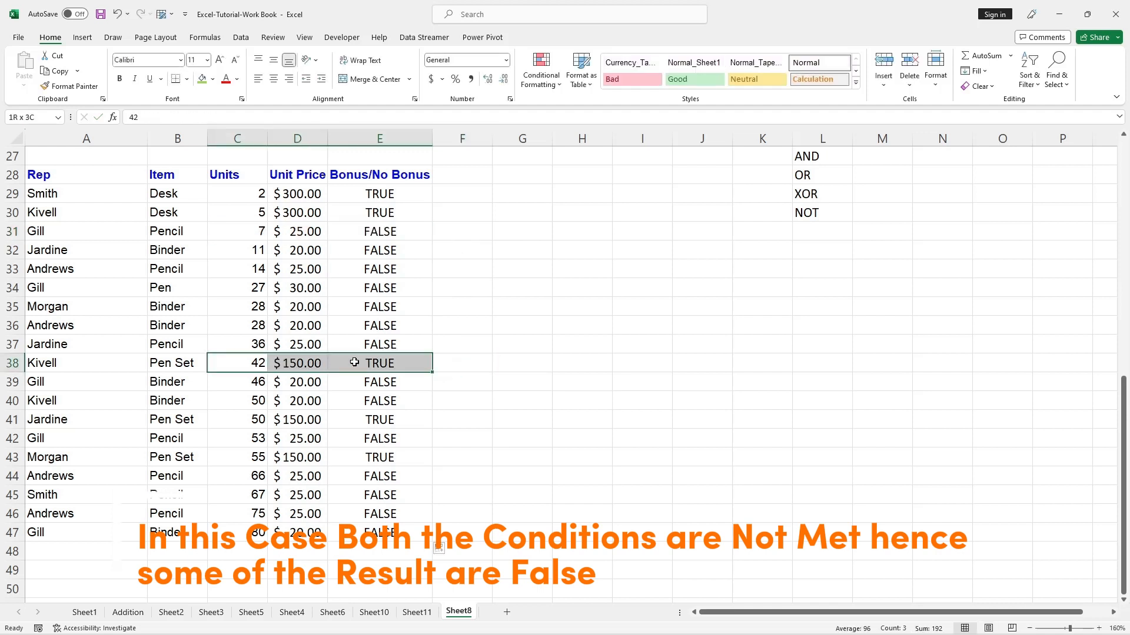
{"action": "left_click", "coordinate": [246, 365]}
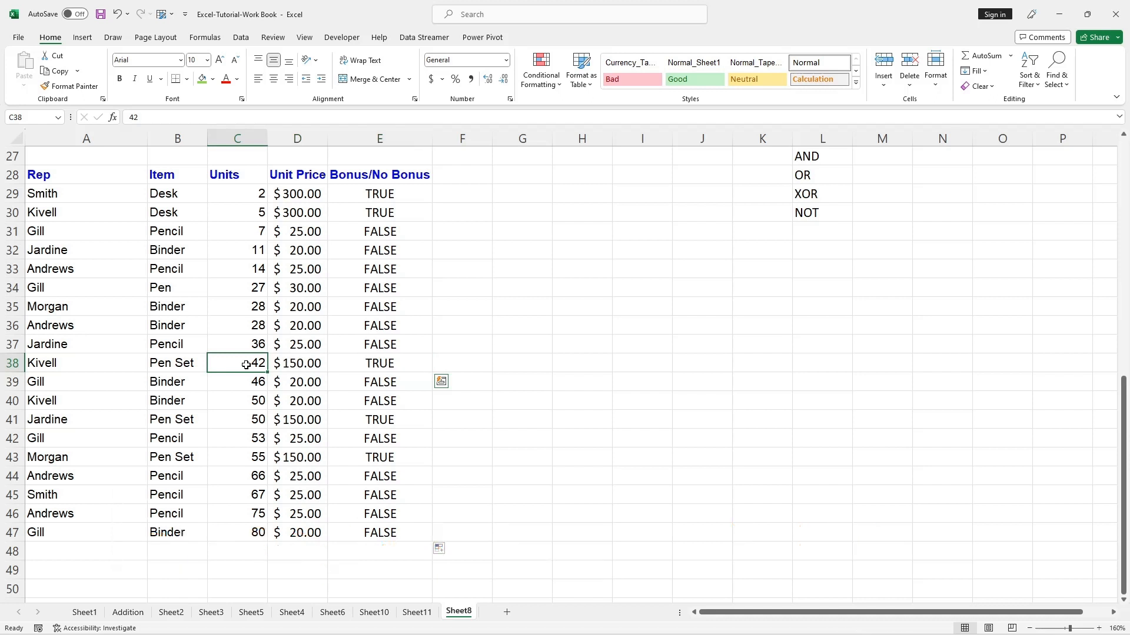
{"action": "left_click", "coordinate": [202, 79]}
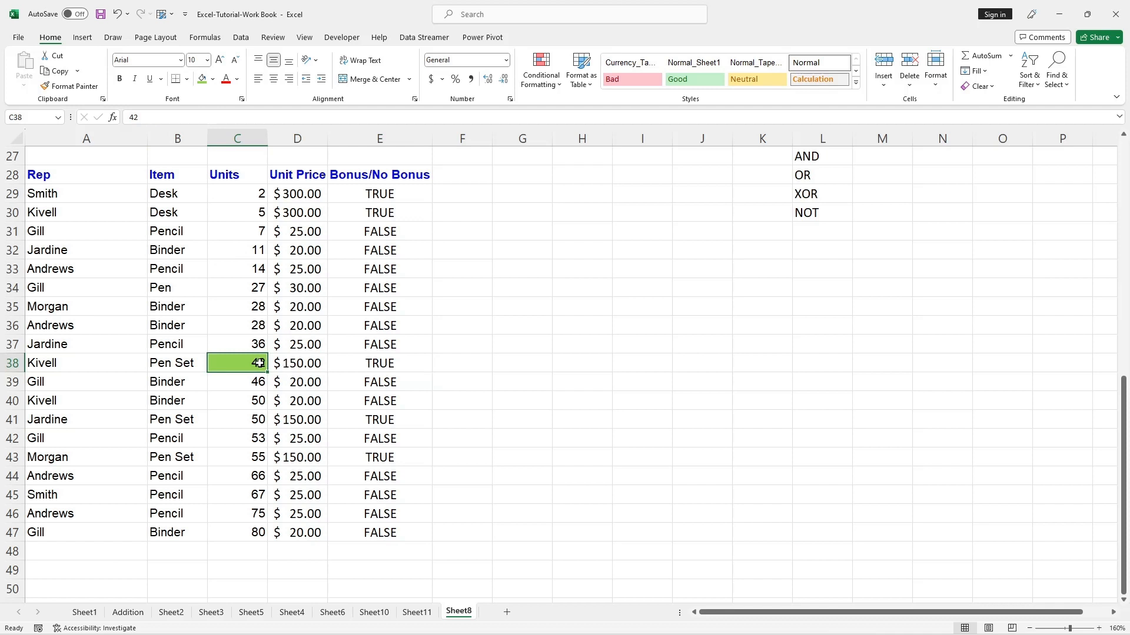
Step: Open the OR formula in E38 to examine its conditions
{"action": "double_click", "coordinate": [374, 365]}
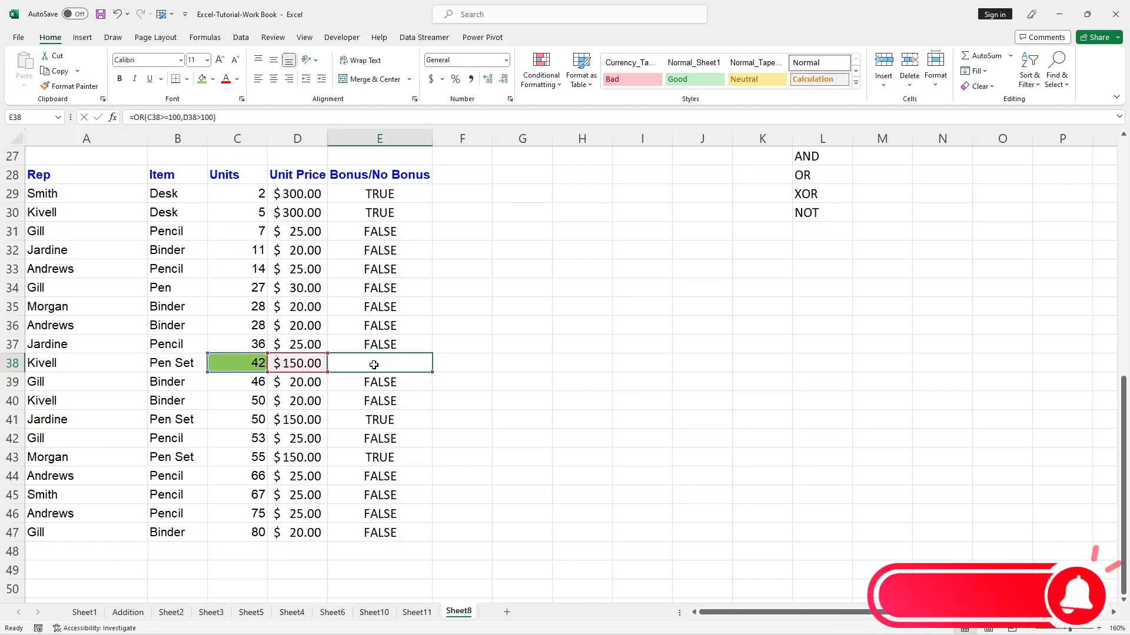